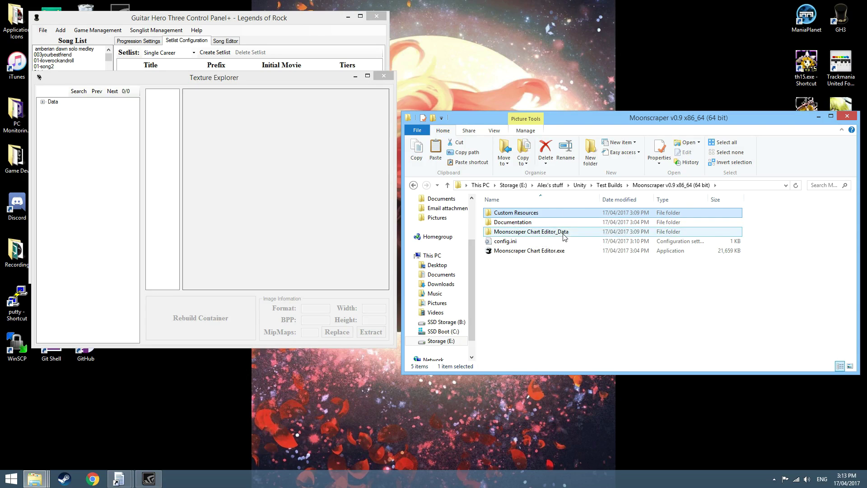
# Open Filenames.txt from Custom Resources in Notepad2 and read its Notes and strikeline fret sections
pyautogui.doubleClick(548, 215)
pyautogui.doubleClick(506, 225)
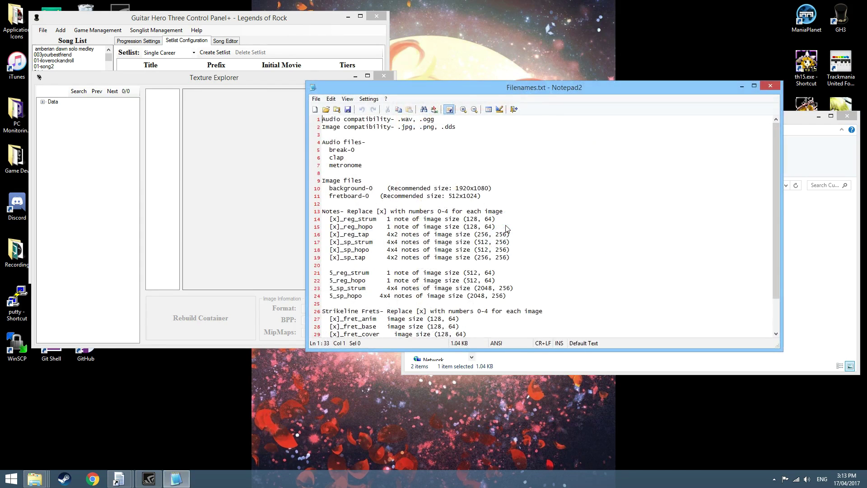
pyautogui.scroll(-2, 577, 215)
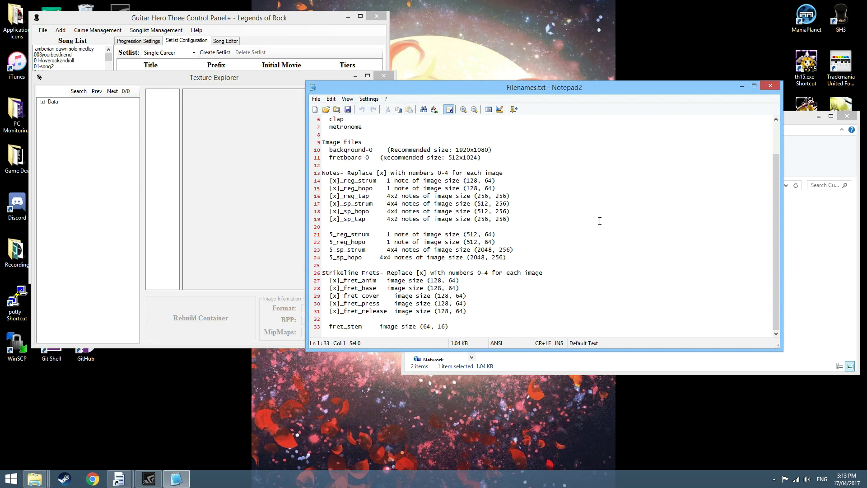
pyautogui.click(456, 322)
pyautogui.moveTo(456, 322); pyautogui.dragTo(301, 173)
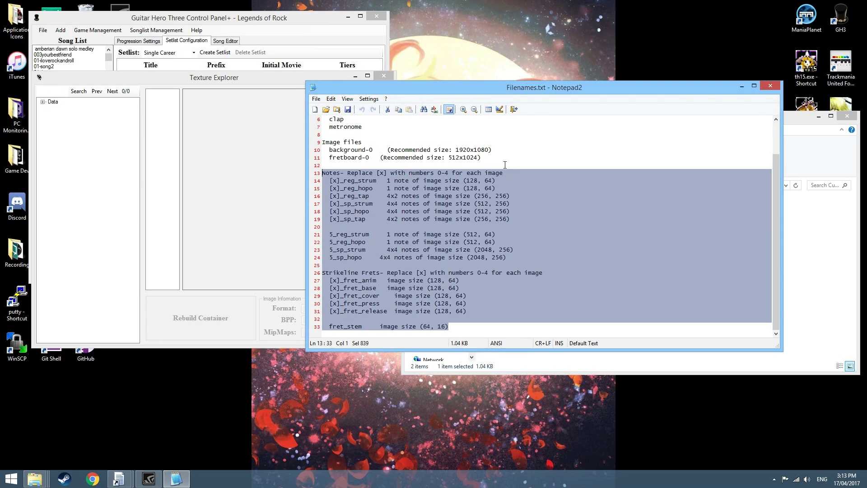
pyautogui.click(417, 231)
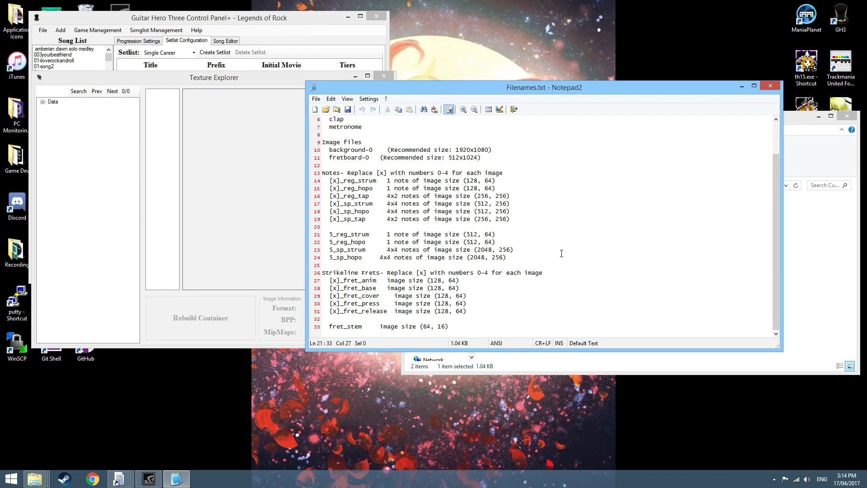
# Review the [x]_reg_strum, 5_ note and strikeline fret names on lines 14, 21–24 and 27–31
pyautogui.moveTo(234, 82); pyautogui.dragTo(232, 85)
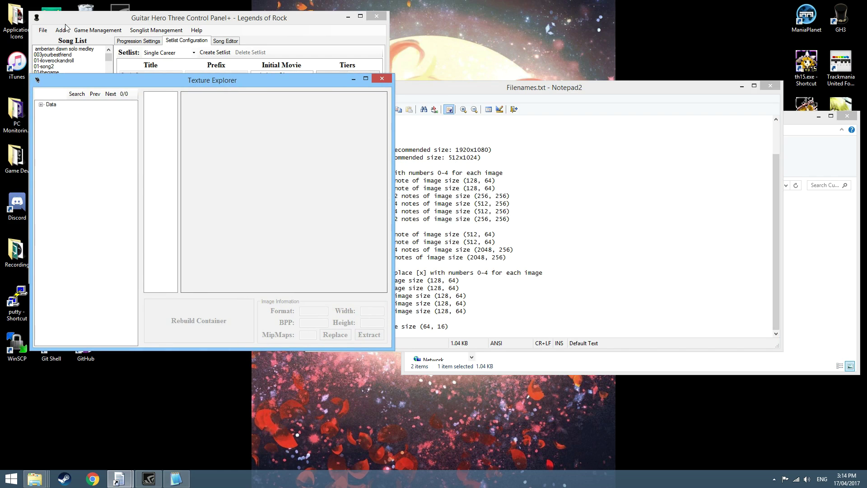
pyautogui.click(576, 203)
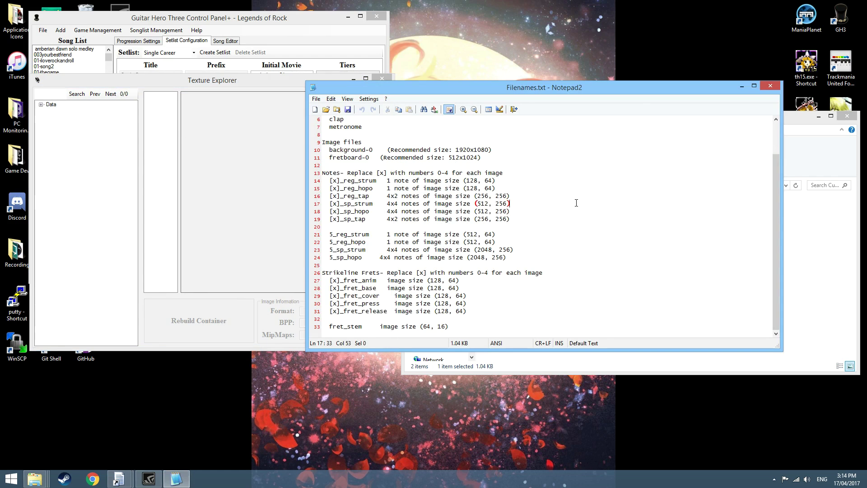
pyautogui.scroll(2, 595, 250)
pyautogui.scroll(-2, 580, 202)
pyautogui.moveTo(480, 326); pyautogui.dragTo(330, 181)
pyautogui.click(340, 180)
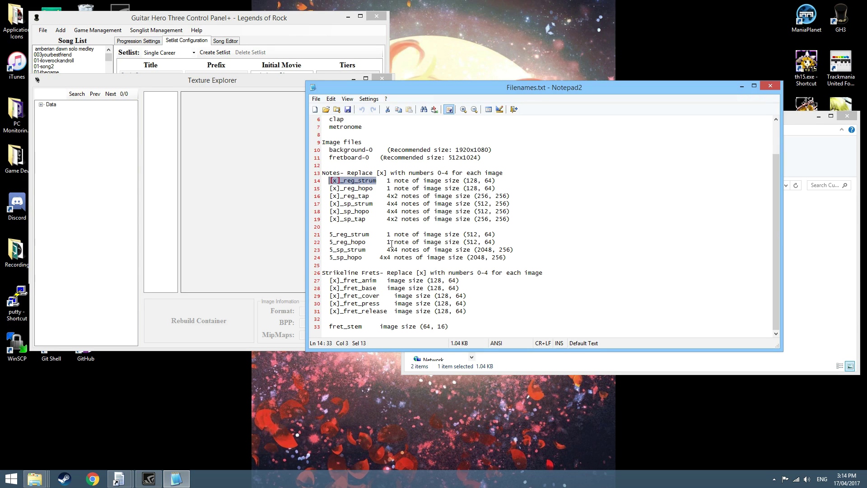
pyautogui.moveTo(330, 234); pyautogui.dragTo(524, 256)
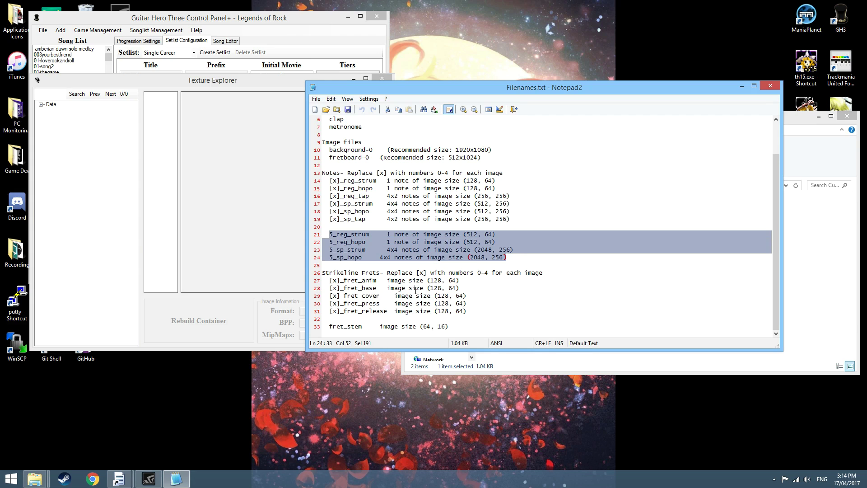
pyautogui.moveTo(467, 312); pyautogui.dragTo(322, 280)
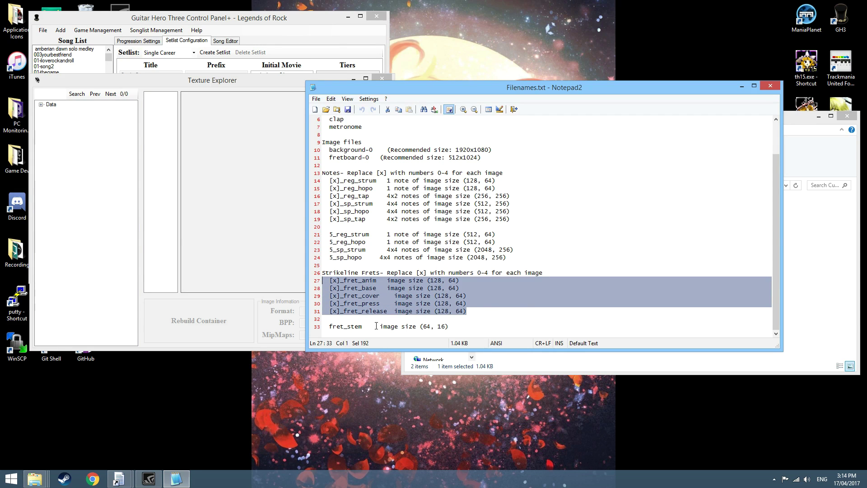
# Expand Data > ZONES > global.pak.xen in Texture Explorer
pyautogui.click(742, 87)
pyautogui.click(41, 104)
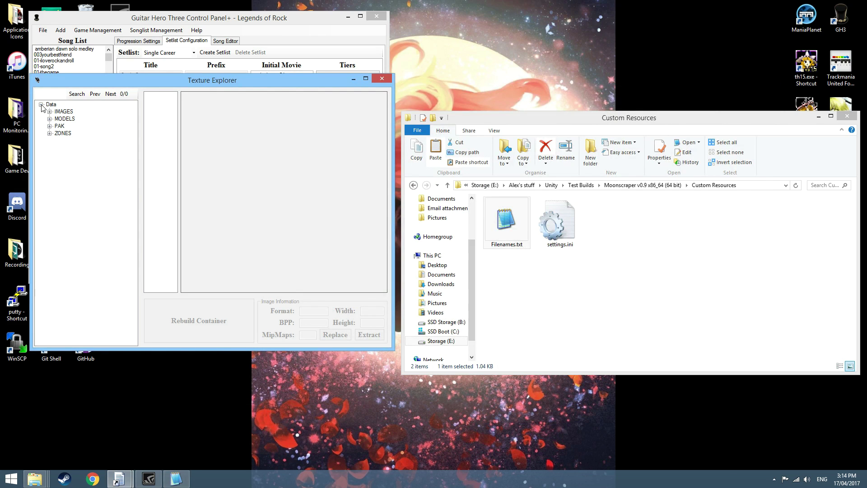
pyautogui.click(50, 133)
pyautogui.click(58, 140)
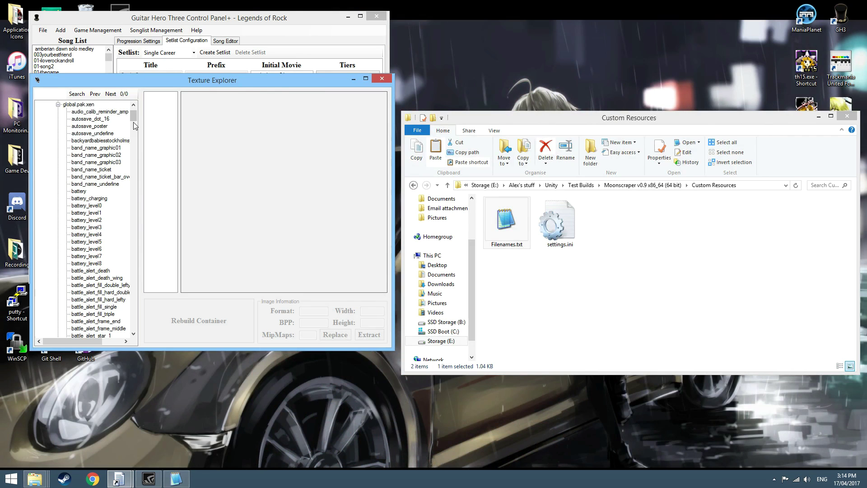
pyautogui.moveTo(134, 113); pyautogui.dragTo(140, 182)
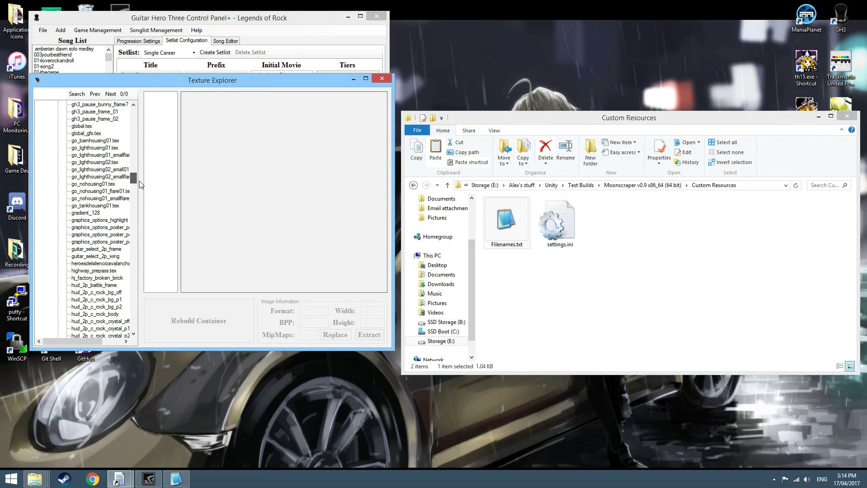
# Preview global_gfx.tex Image 1, the 512×256 purple note sheet
pyautogui.click(95, 135)
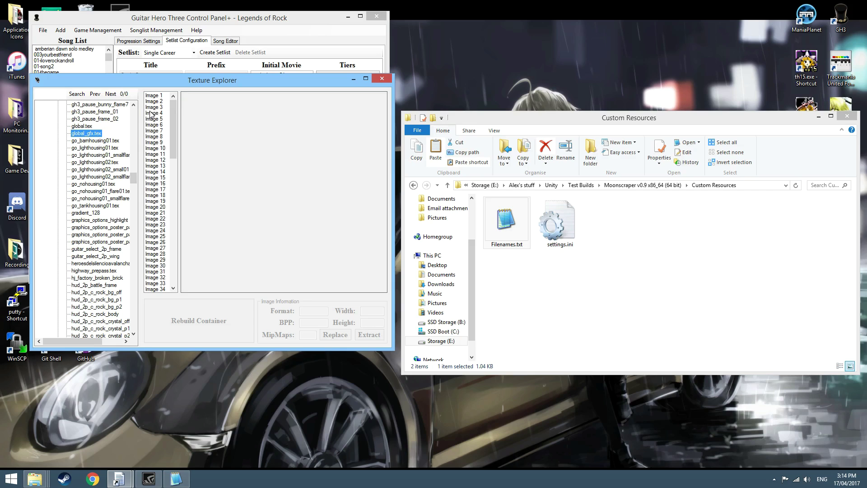
pyautogui.click(158, 95)
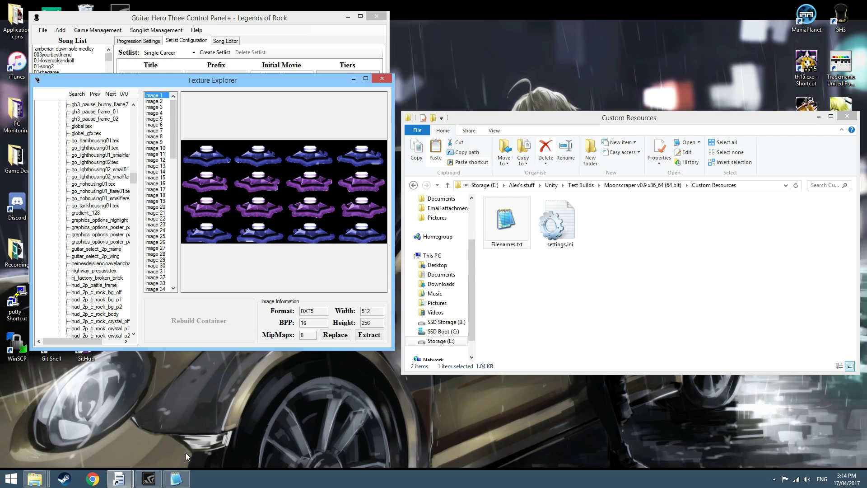
pyautogui.click(177, 479)
# Locate [x]_sp_strum on line 17 of Filenames.txt and start extracting the previewed texture
pyautogui.click(496, 180)
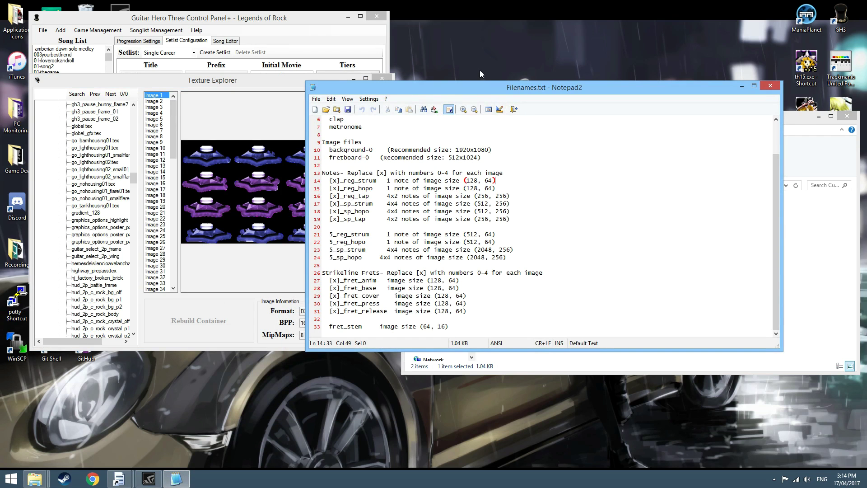
pyautogui.moveTo(306, 178); pyautogui.dragTo(405, 176)
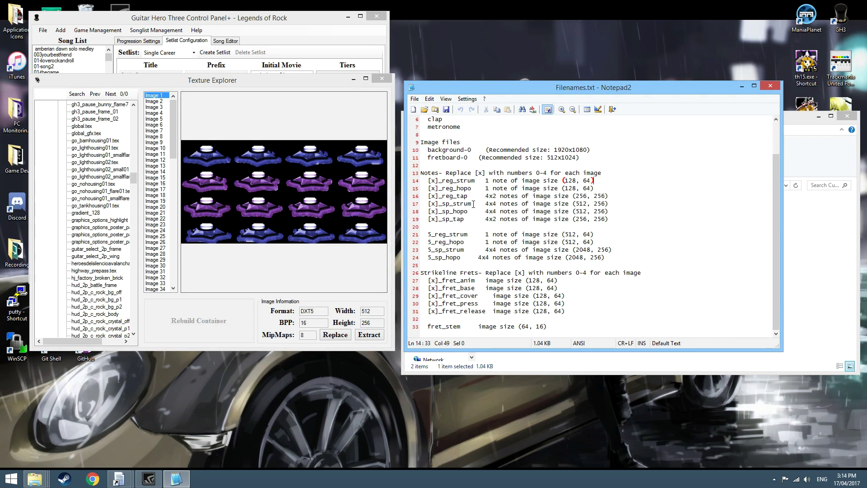
pyautogui.moveTo(473, 205); pyautogui.dragTo(427, 204)
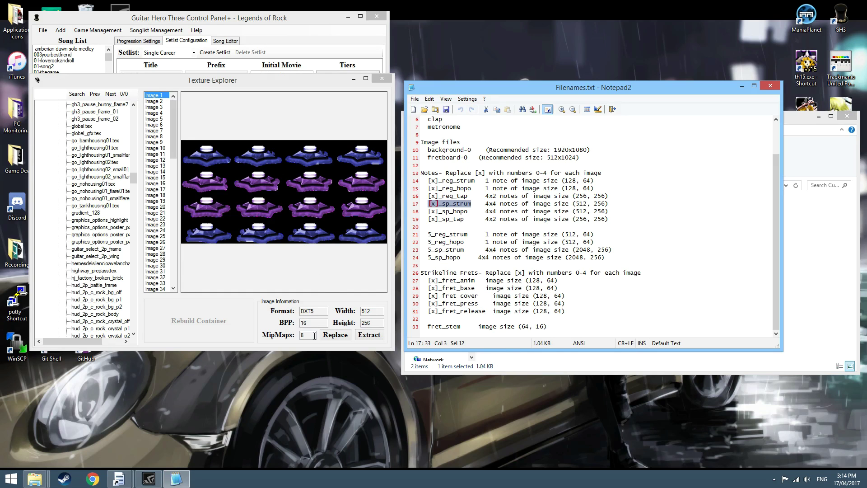
pyautogui.click(360, 336)
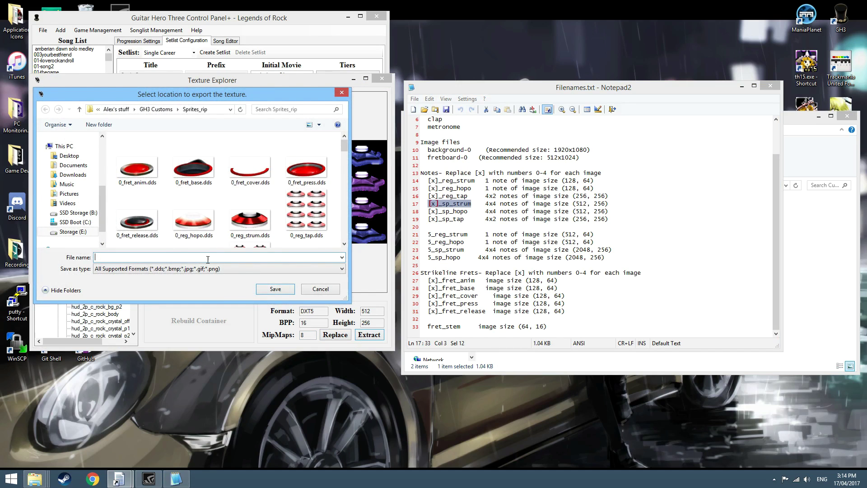
# Save the extracted texture to Pictures as 4_sp_strum
pyautogui.click(83, 193)
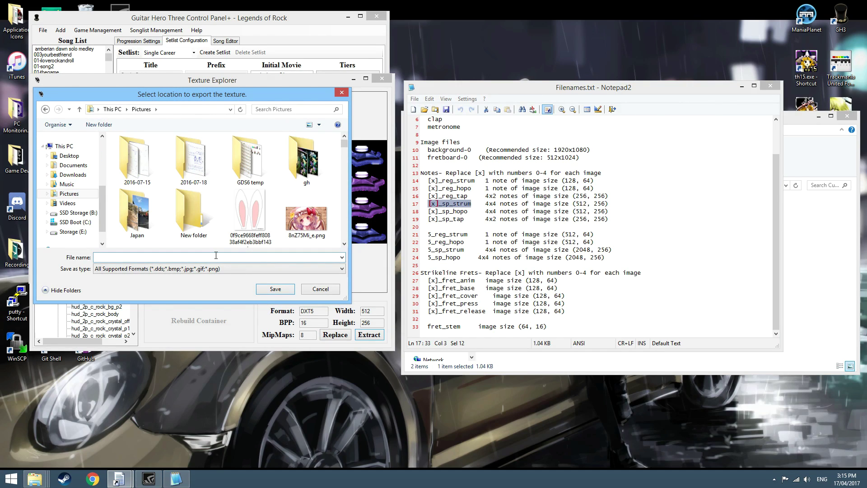
pyautogui.write('4_sp_strum')
pyautogui.click(273, 290)
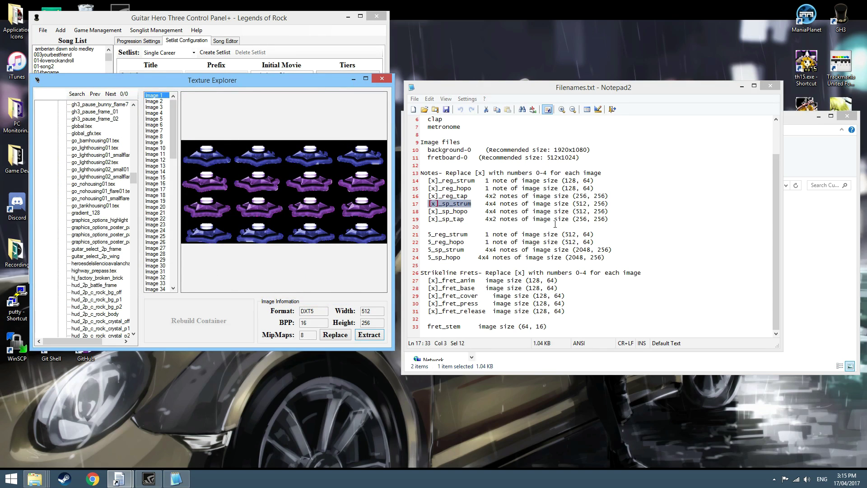
# Check the supported image formats on line 2 of Filenames.txt
pyautogui.moveTo(776, 199); pyautogui.dragTo(782, 149)
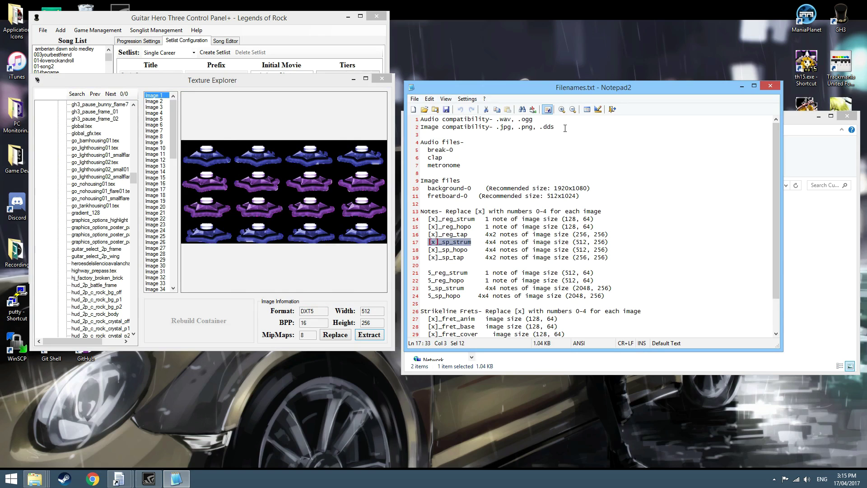
pyautogui.moveTo(554, 127)
pyautogui.mouseDown()
pyautogui.moveTo(522, 127)
pyautogui.moveTo(545, 127)
pyautogui.mouseUp()
pyautogui.click(686, 186)
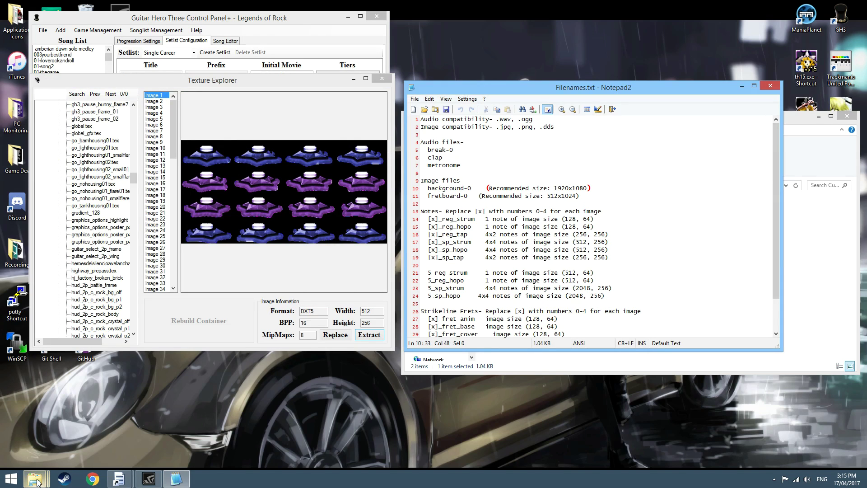
# Preview Image 4 and another global_gfx.tex image, then close Texture Explorer
pyautogui.click(159, 113)
pyautogui.click(163, 126)
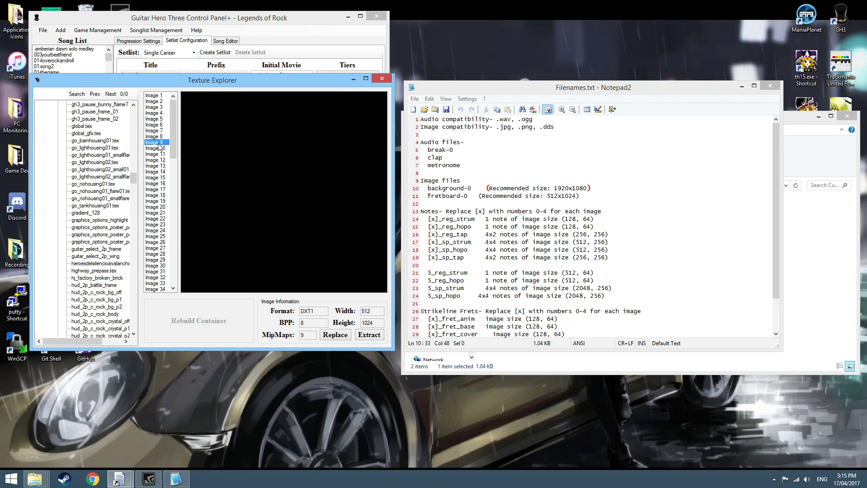
pyautogui.click(380, 79)
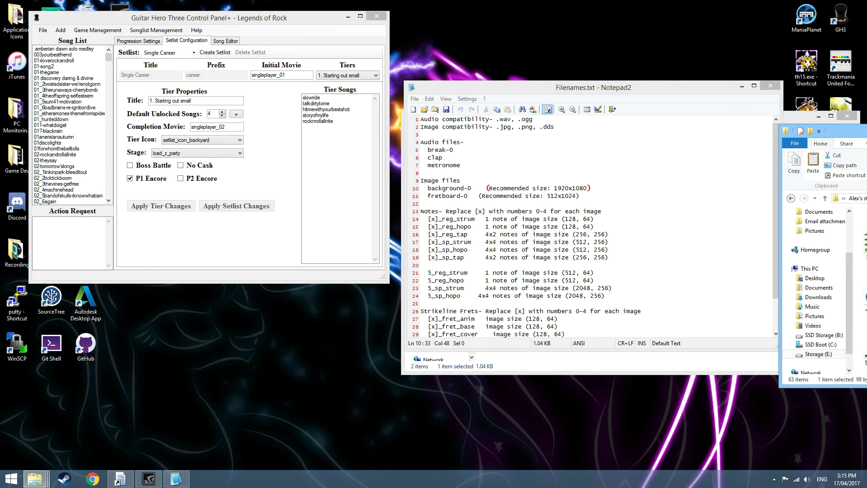
# Inspect Moonscraper's Custom Resources textures such as 1_reg_strum.dds, 0_fret_anim.dds and fret_stem.dds
pyautogui.moveTo(813, 90); pyautogui.dragTo(384, 88)
pyautogui.click(579, 280)
pyautogui.click(432, 201)
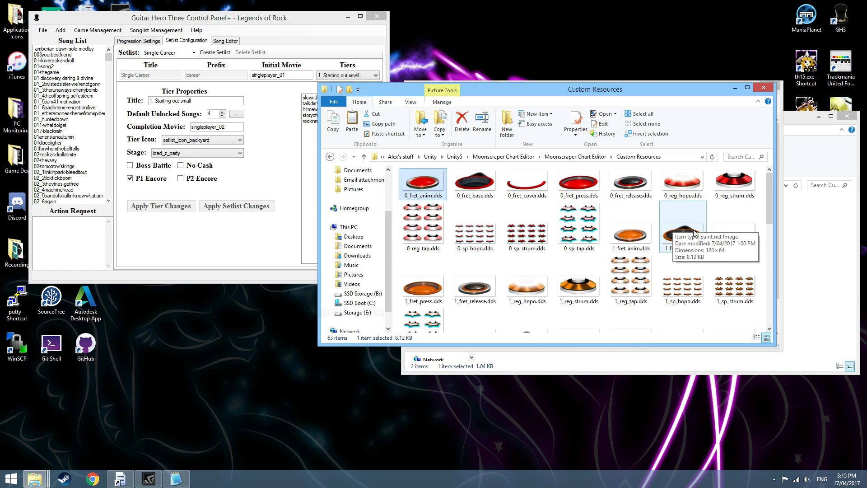
pyautogui.moveTo(771, 208); pyautogui.dragTo(778, 312)
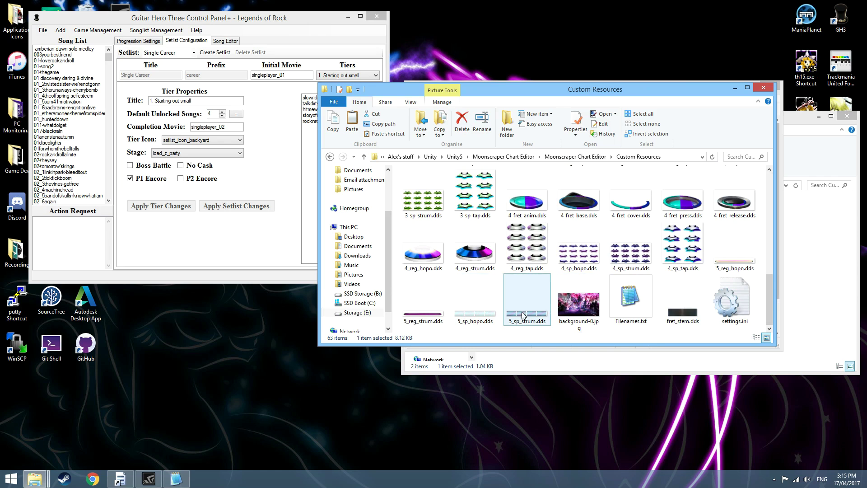
pyautogui.click(694, 315)
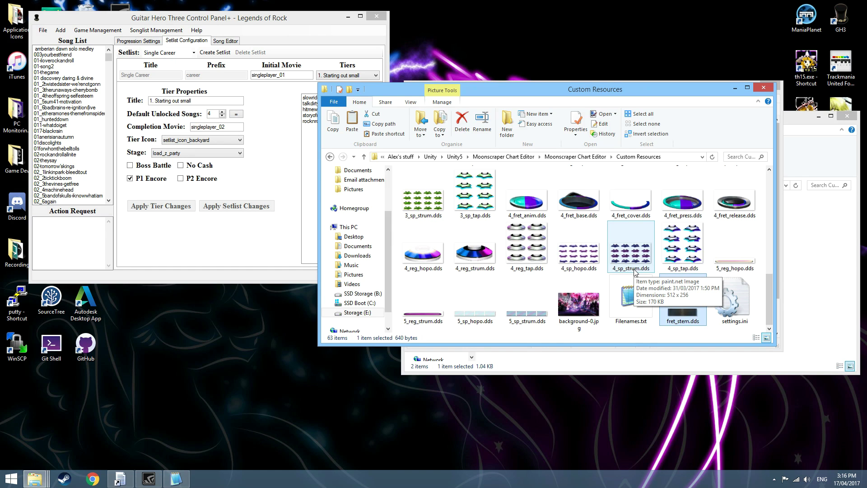
# Open the build's Filenames.txt and settings.ini, checking the fret 0 sustain colour #00000000
pyautogui.doubleClick(629, 298)
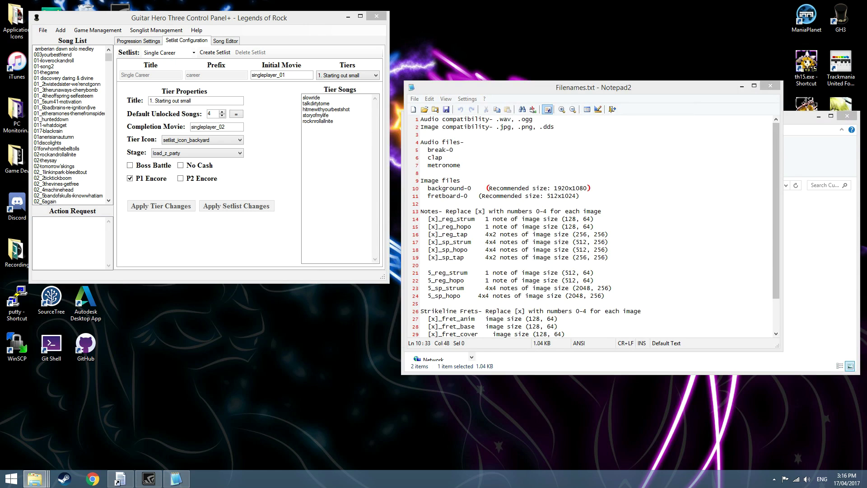
pyautogui.click(770, 86)
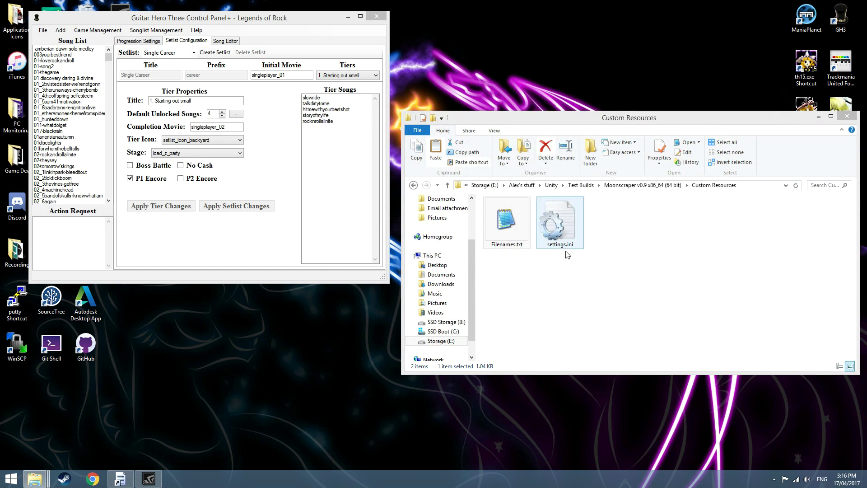
pyautogui.doubleClick(562, 230)
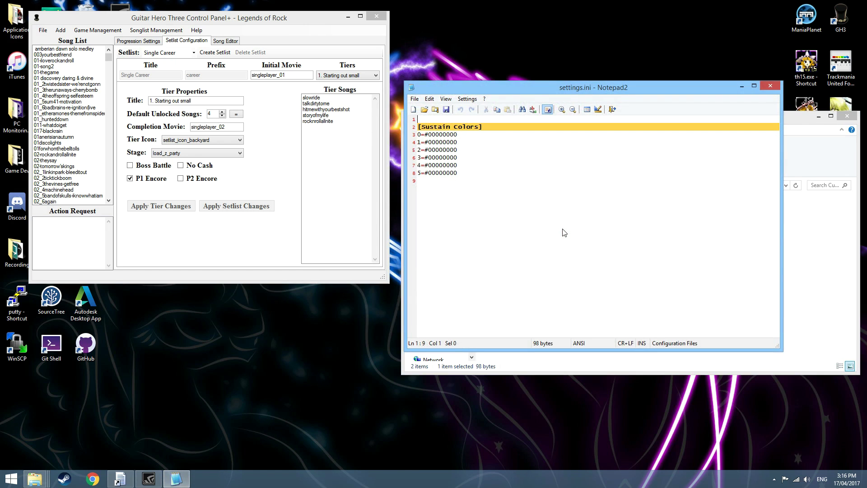
pyautogui.moveTo(458, 135); pyautogui.dragTo(429, 143)
# Close the build's settings.ini and open the project's settings.ini instead
pyautogui.click(767, 85)
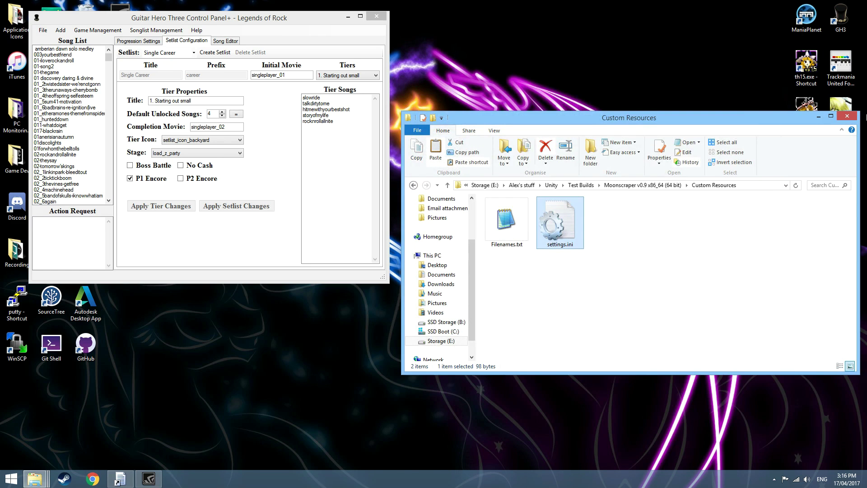
pyautogui.hotkey('alt', 'Tab')
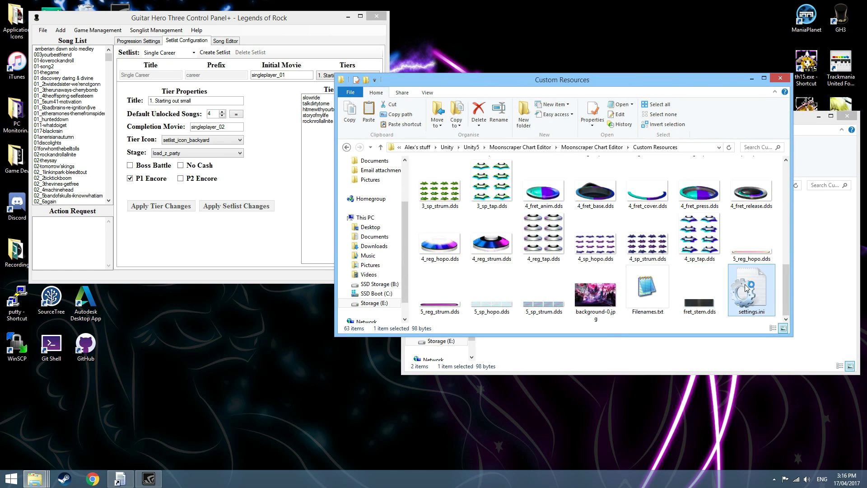
pyautogui.doubleClick(746, 288)
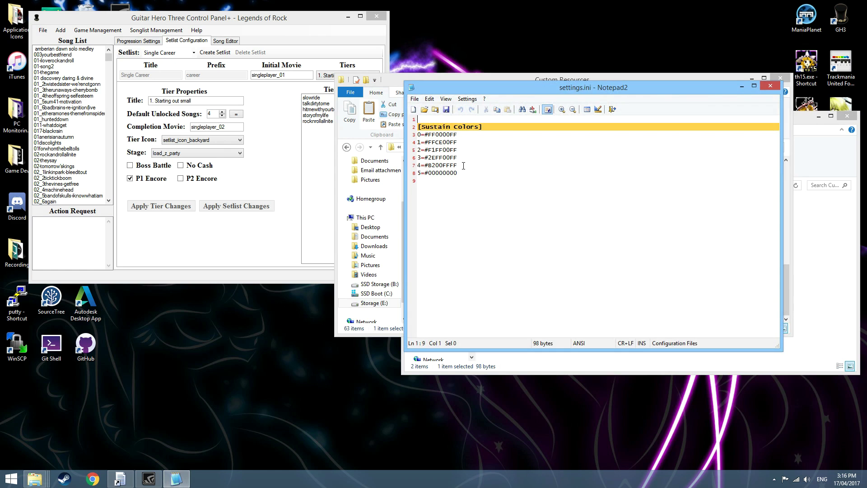
# Inspect the project's sustain colours, 0=#FF0000FF through 4=#B200FFFF, then close the file
pyautogui.moveTo(450, 173); pyautogui.dragTo(418, 173)
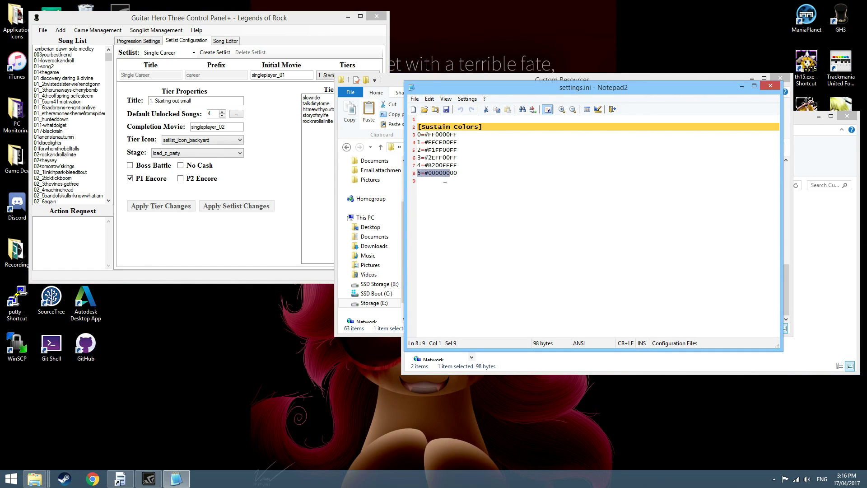
pyautogui.click(466, 161)
pyautogui.moveTo(437, 135); pyautogui.dragTo(456, 136)
pyautogui.moveTo(457, 165); pyautogui.dragTo(450, 166)
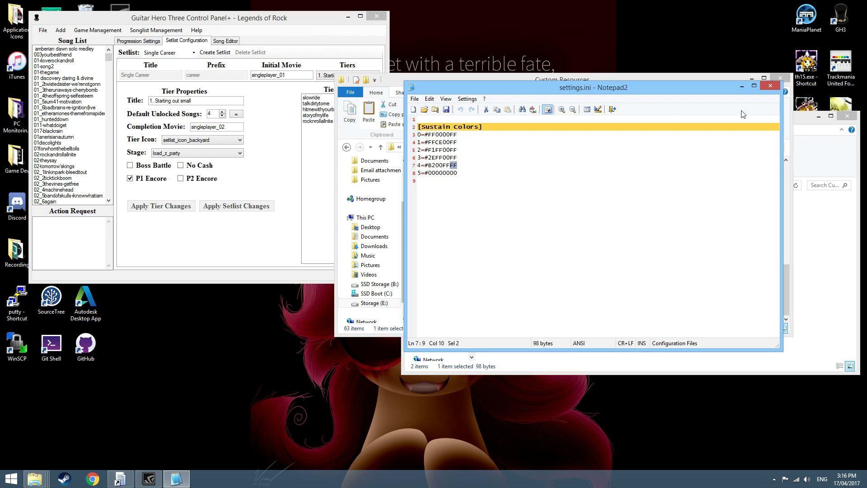
pyautogui.click(770, 85)
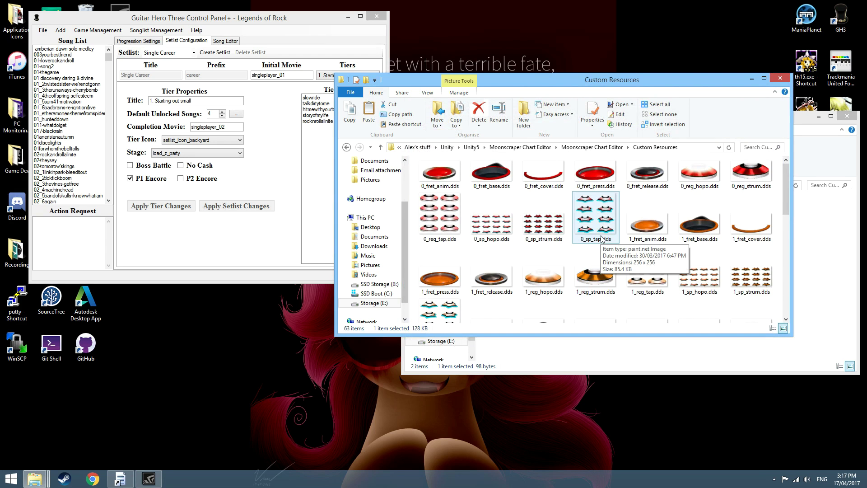
# Copy all 63 files into the build's Custom Resources, replacing existing ones, and launch Moonscraper Chart Editor
pyautogui.hotkey('ctrl', 'a')
pyautogui.click(820, 258)
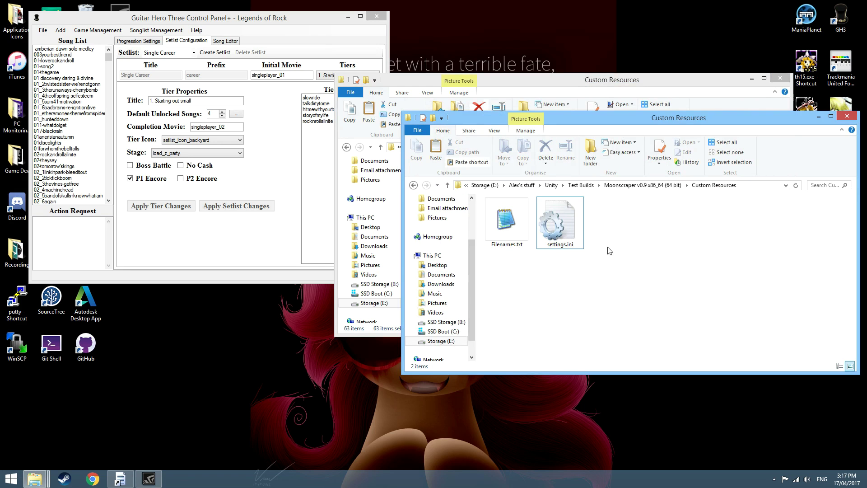
pyautogui.click(412, 167)
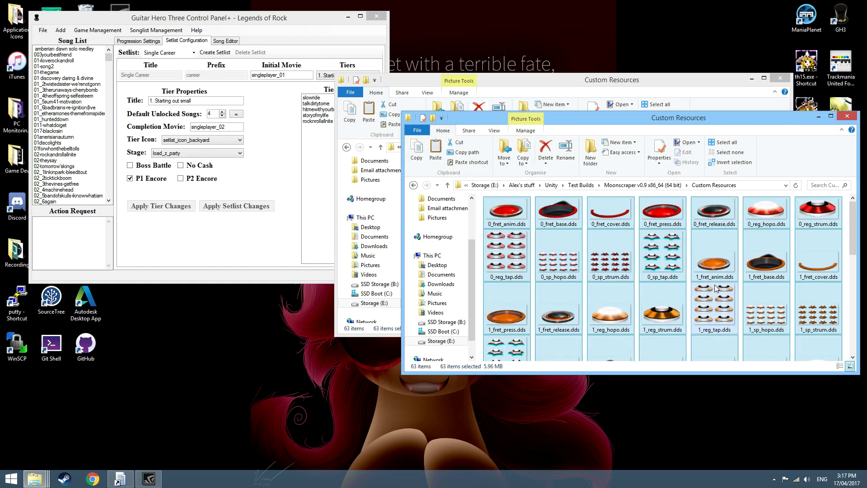
pyautogui.click(637, 186)
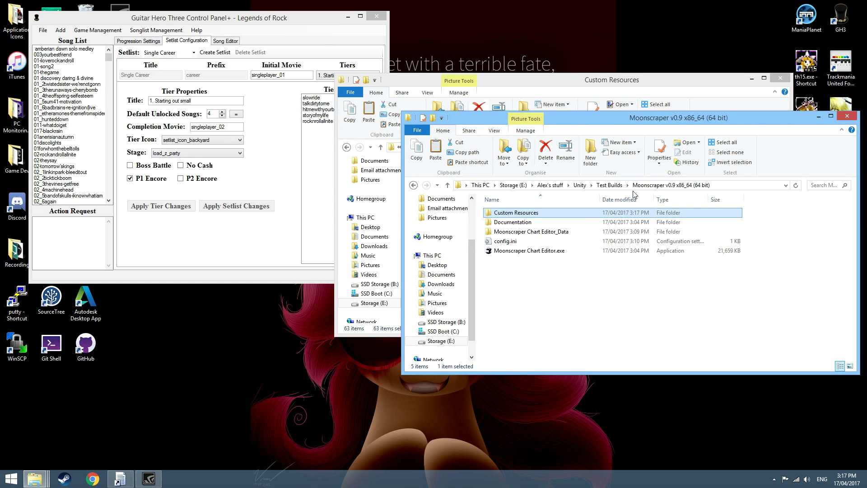
pyautogui.doubleClick(551, 250)
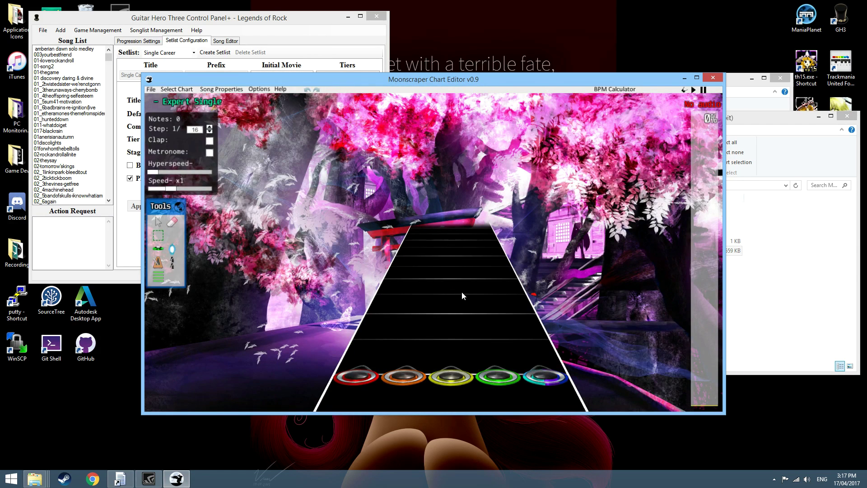
# Set Hyperspeed to maximum and load the Penger (Underchart) [Y].chart file
pyautogui.moveTo(163, 173); pyautogui.dragTo(207, 172)
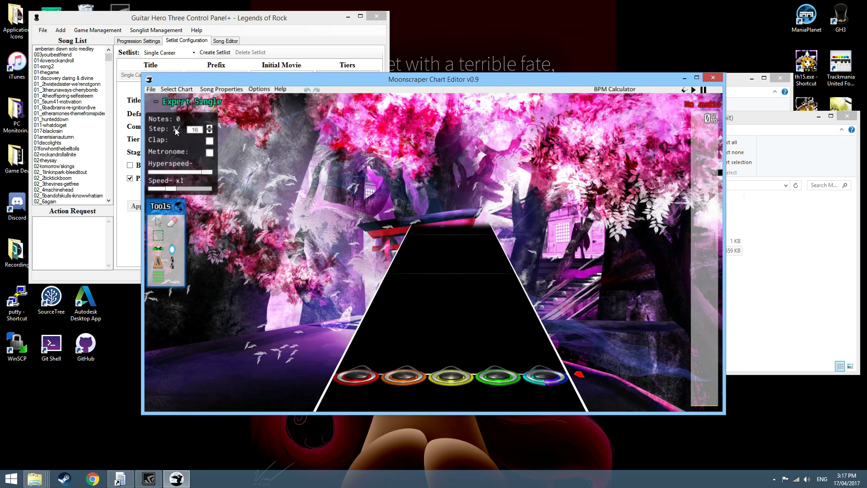
pyautogui.click(151, 89)
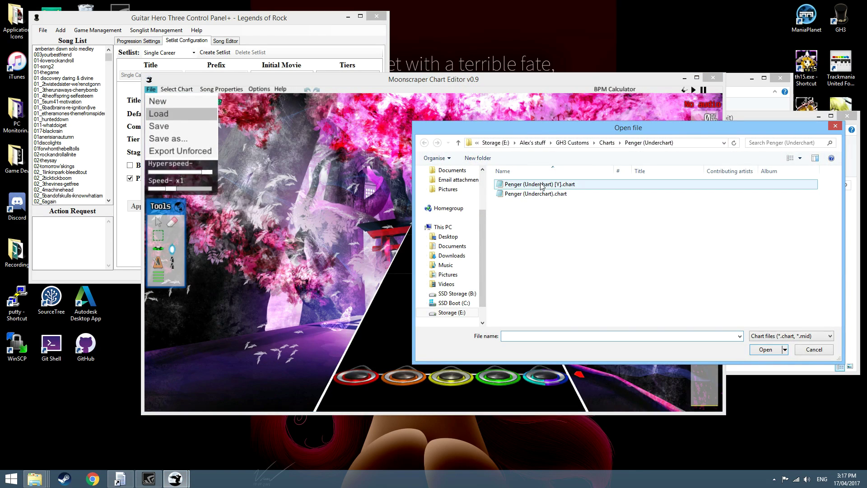
pyautogui.click(541, 185)
pyautogui.click(762, 349)
# Scrub through the chart at 22% and 33%, then play it from near the start
pyautogui.click(707, 338)
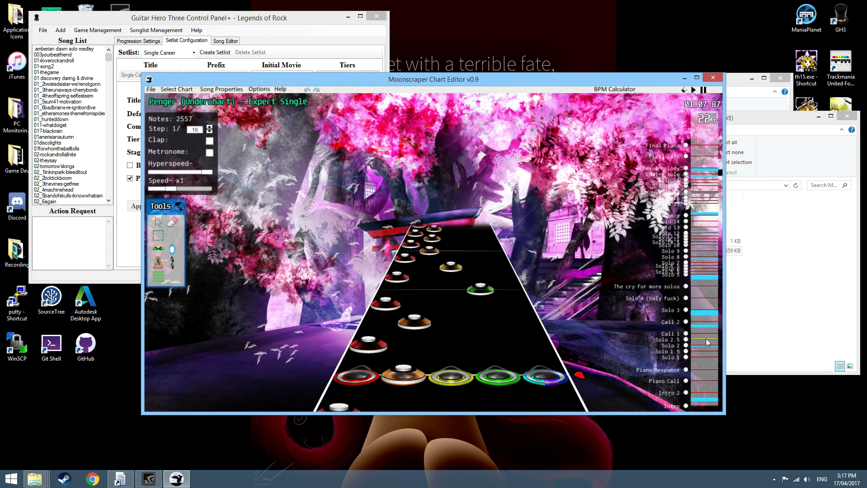
pyautogui.moveTo(691, 341)
pyautogui.mouseDown()
pyautogui.moveTo(705, 297)
pyautogui.moveTo(711, 310)
pyautogui.mouseUp()
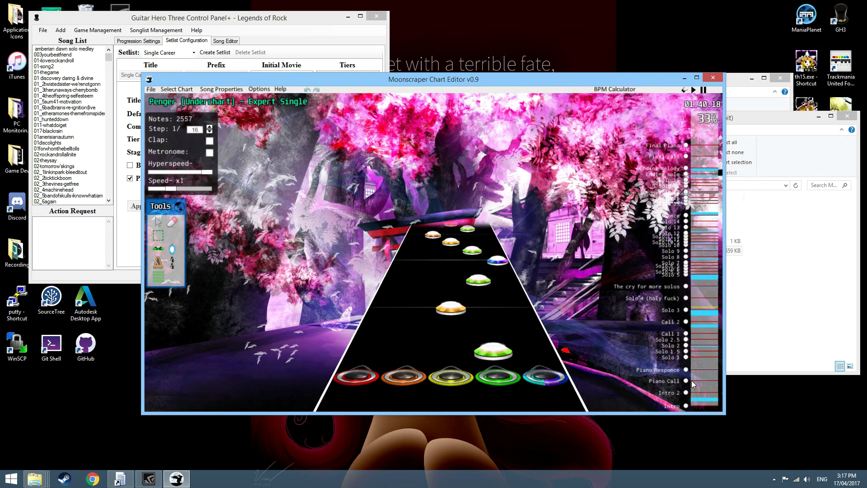
pyautogui.click(697, 399)
pyautogui.press('space')
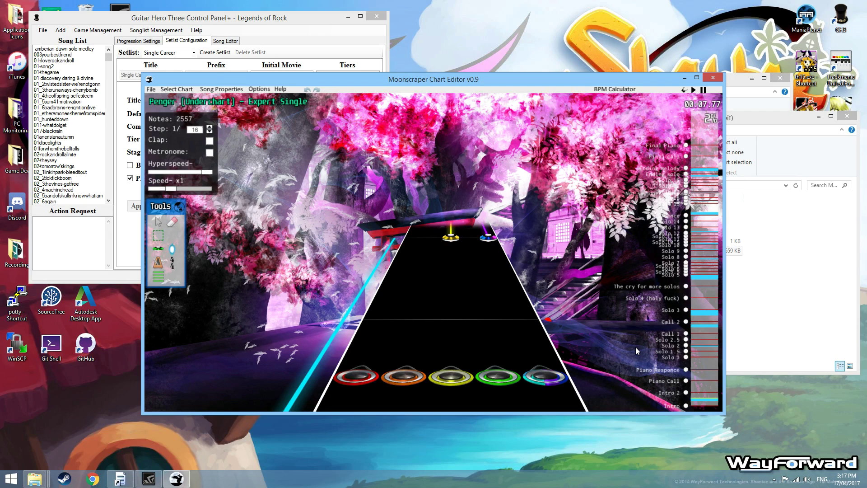
# Close Moonscraper, open the test build's Custom Resources folder, and select 0_fret_cover.dds
pyautogui.click(712, 80)
pyautogui.click(622, 88)
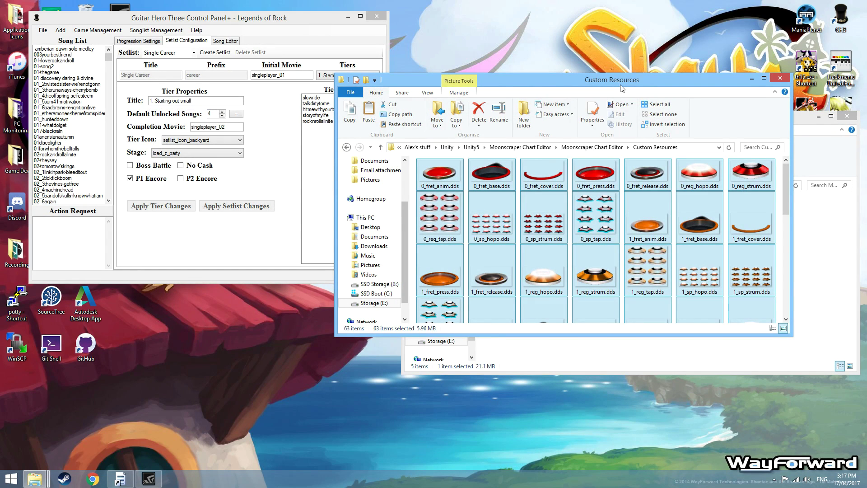
pyautogui.click(823, 240)
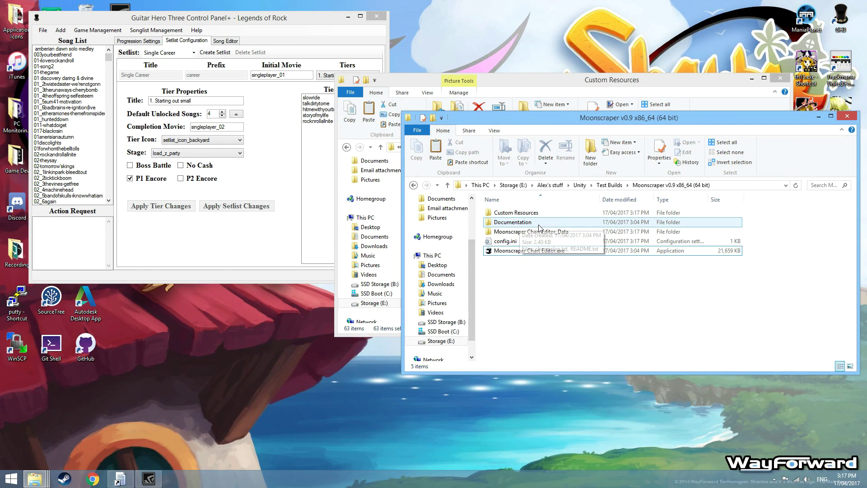
pyautogui.doubleClick(548, 213)
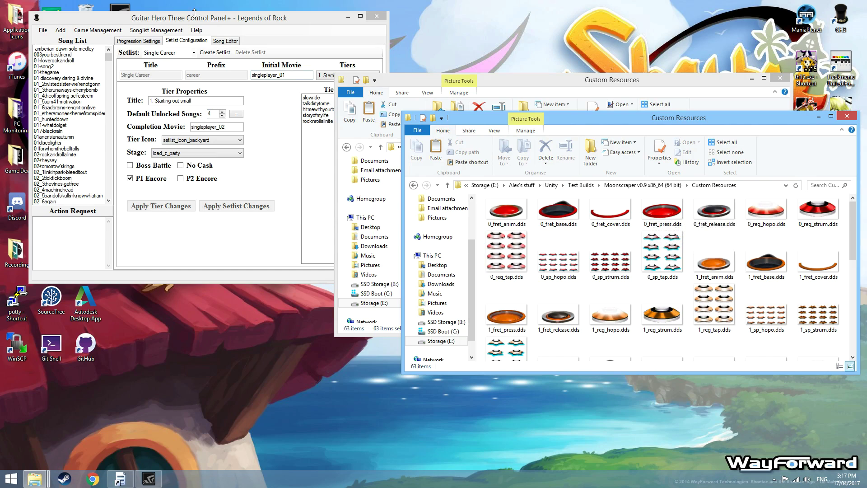
pyautogui.click(224, 22)
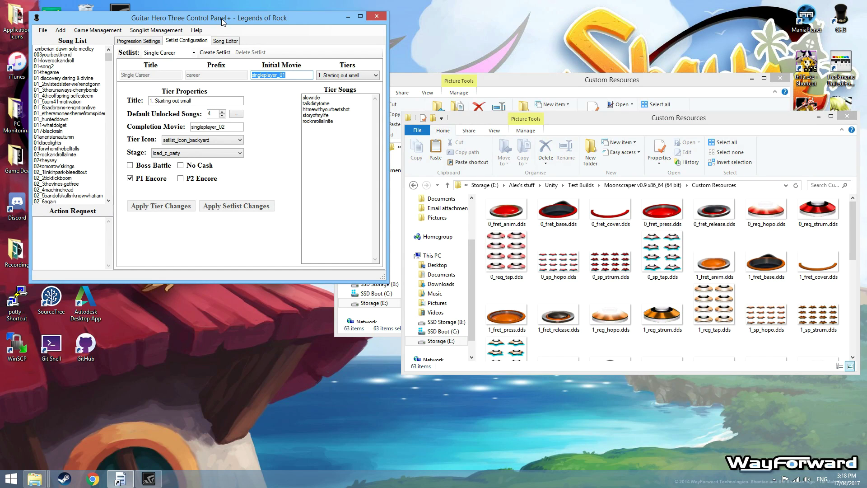
pyautogui.click(615, 217)
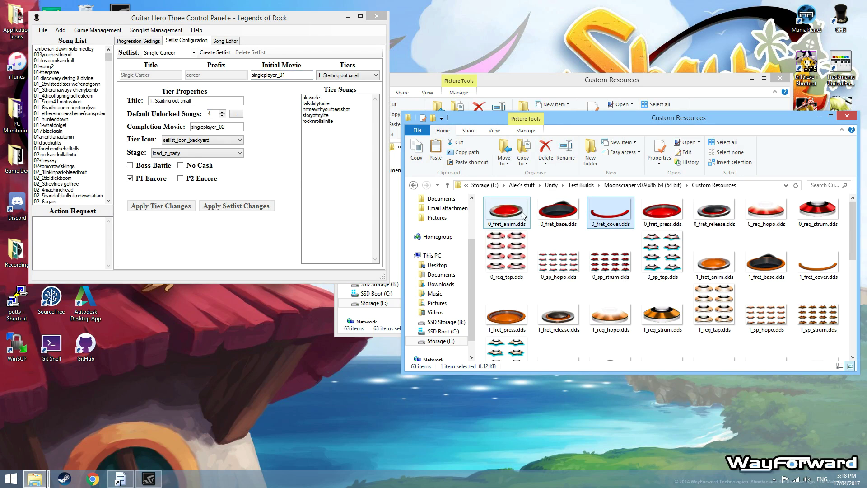